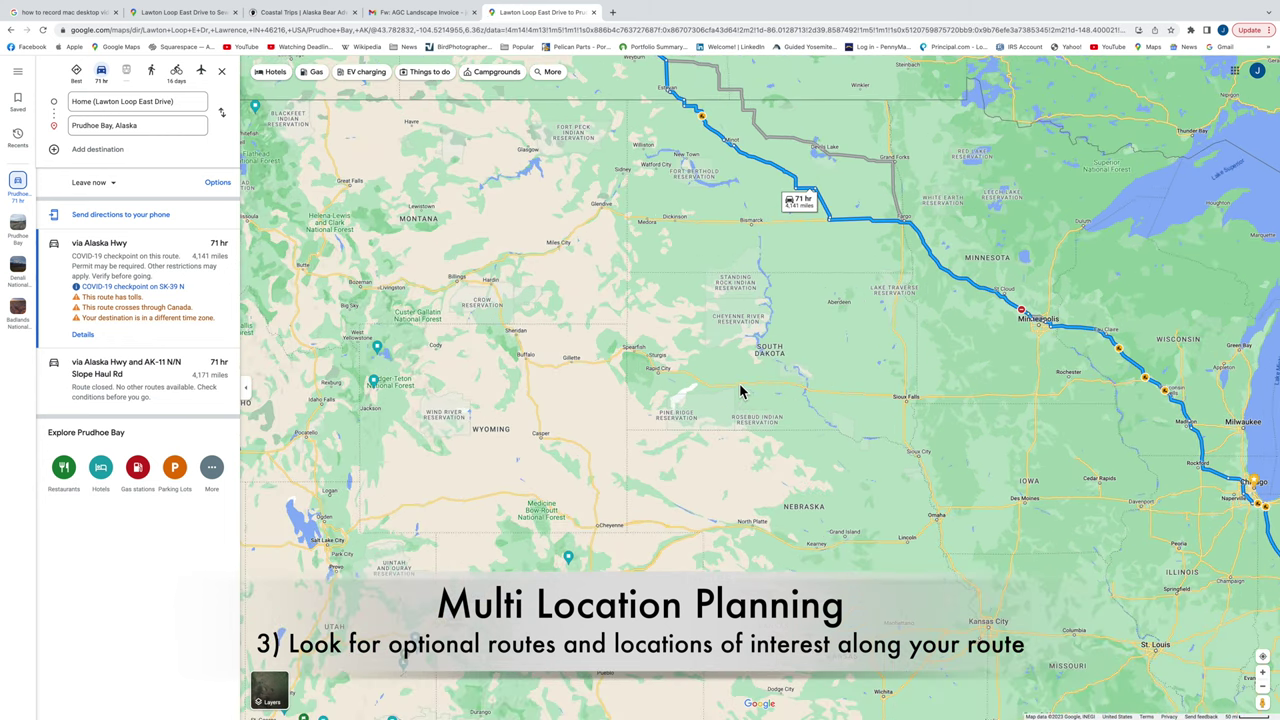
{"action": "scroll", "coordinate": [741, 391], "scroll_direction": "up", "scroll_amount": 2}
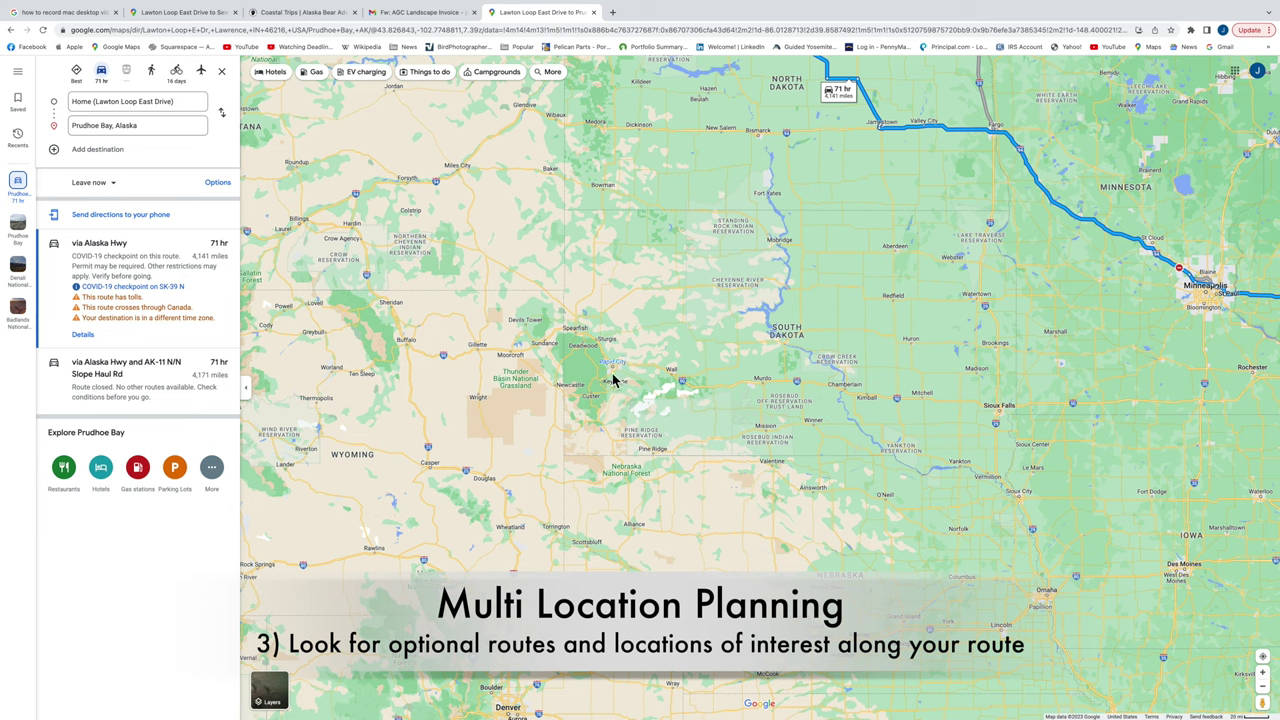
Zoom into Rapid City and add a third, empty destination after Prudhoe Bay.
{"action": "scroll", "coordinate": [614, 396], "scroll_direction": "up", "scroll_amount": 1}
{"action": "scroll", "coordinate": [614, 396], "scroll_direction": "up", "scroll_amount": 1}
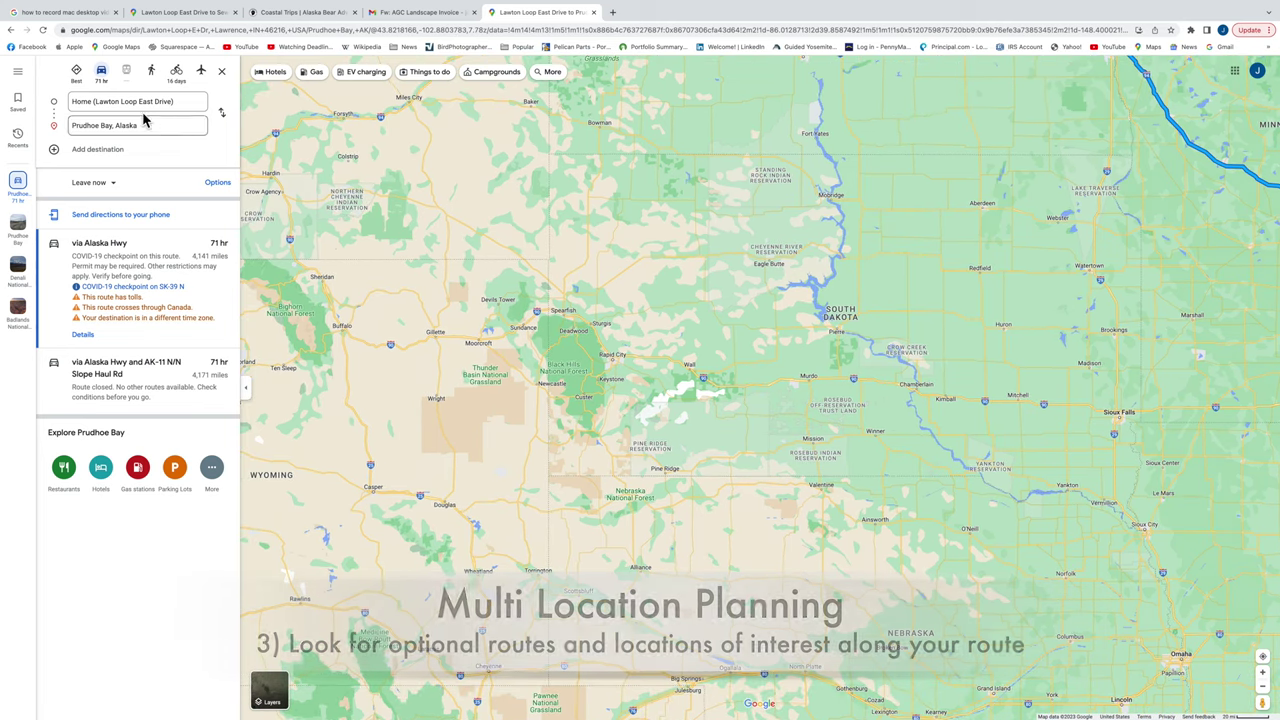
{"action": "left_click", "coordinate": [55, 151]}
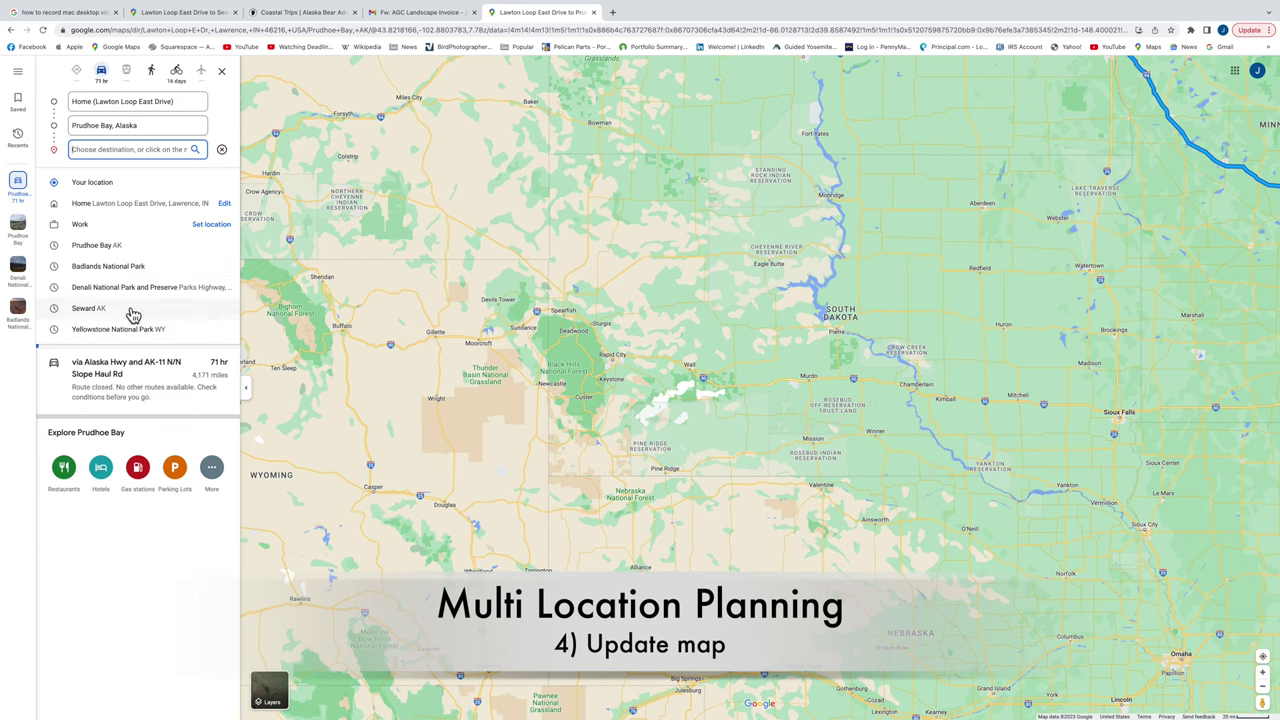
Add Badlands National Park ahead of Prudhoe Bay (74 hr, 4,411 miles) and zoom toward it.
{"action": "left_click", "coordinate": [129, 266]}
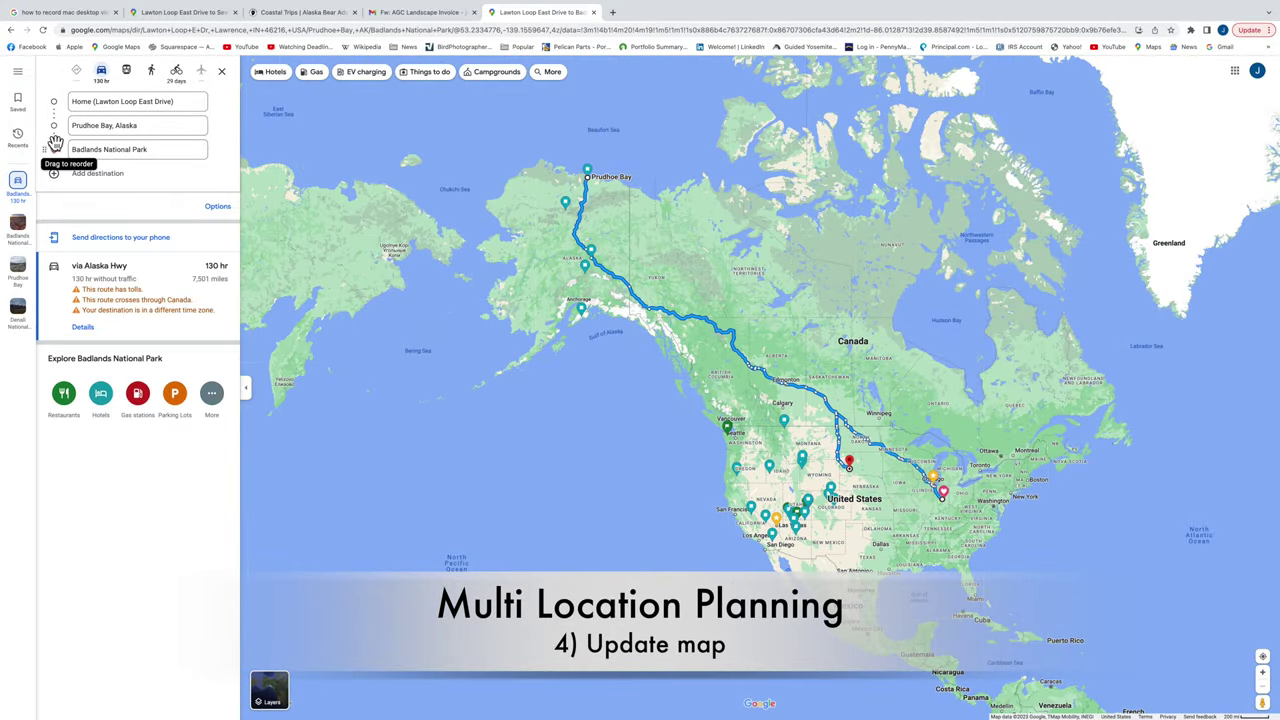
{"action": "left_click_drag", "start_coordinate": [46, 154], "coordinate": [50, 133]}
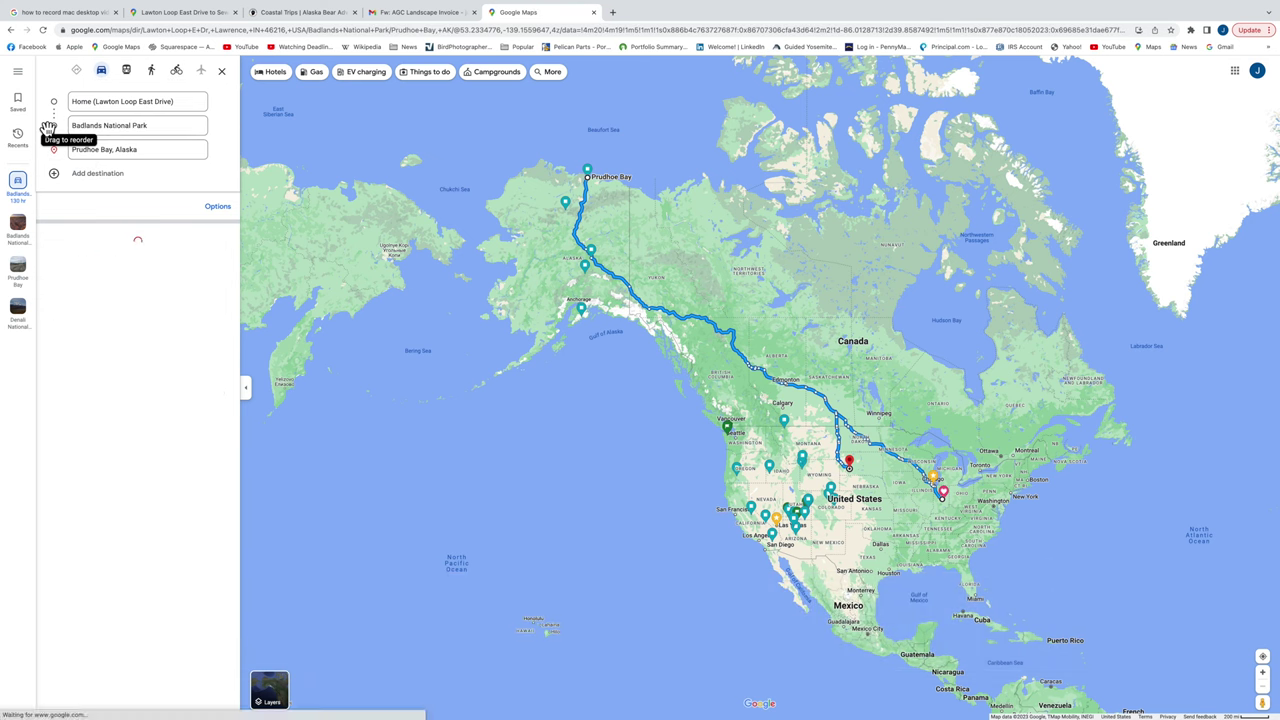
{"action": "scroll", "coordinate": [808, 452], "scroll_direction": "up", "scroll_amount": 5}
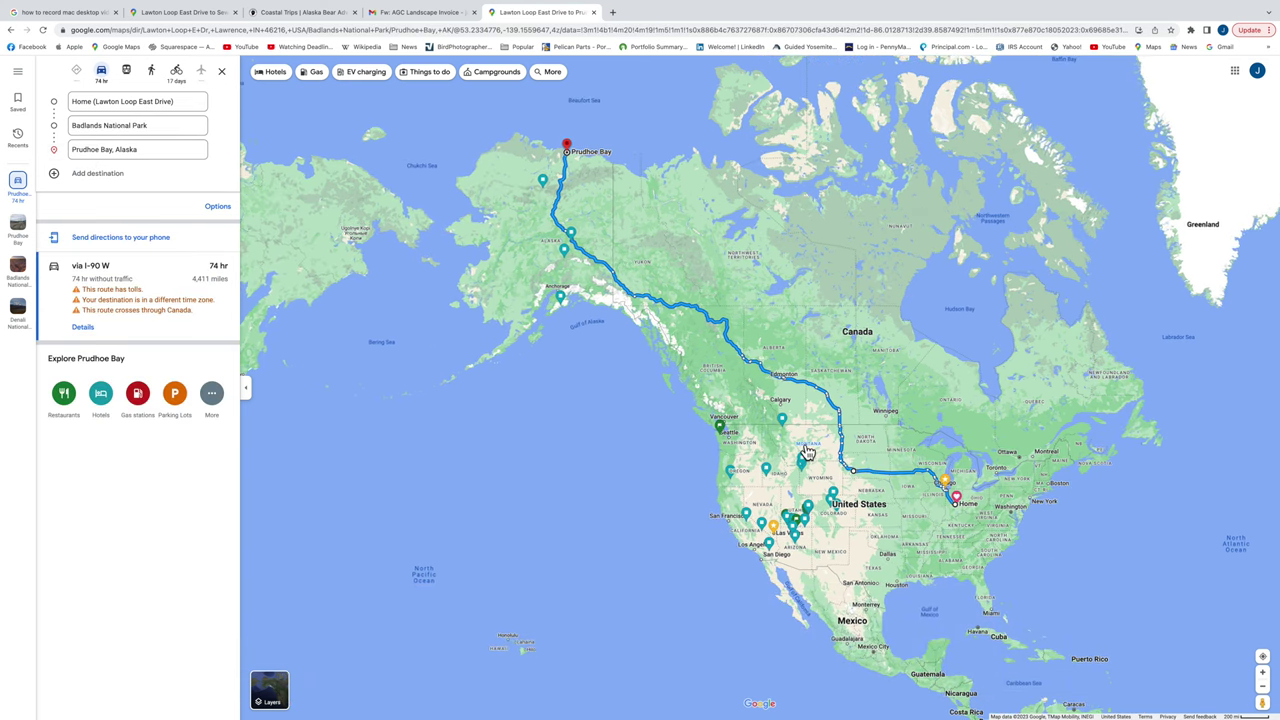
{"action": "scroll", "coordinate": [816, 485], "scroll_direction": "up", "scroll_amount": 1}
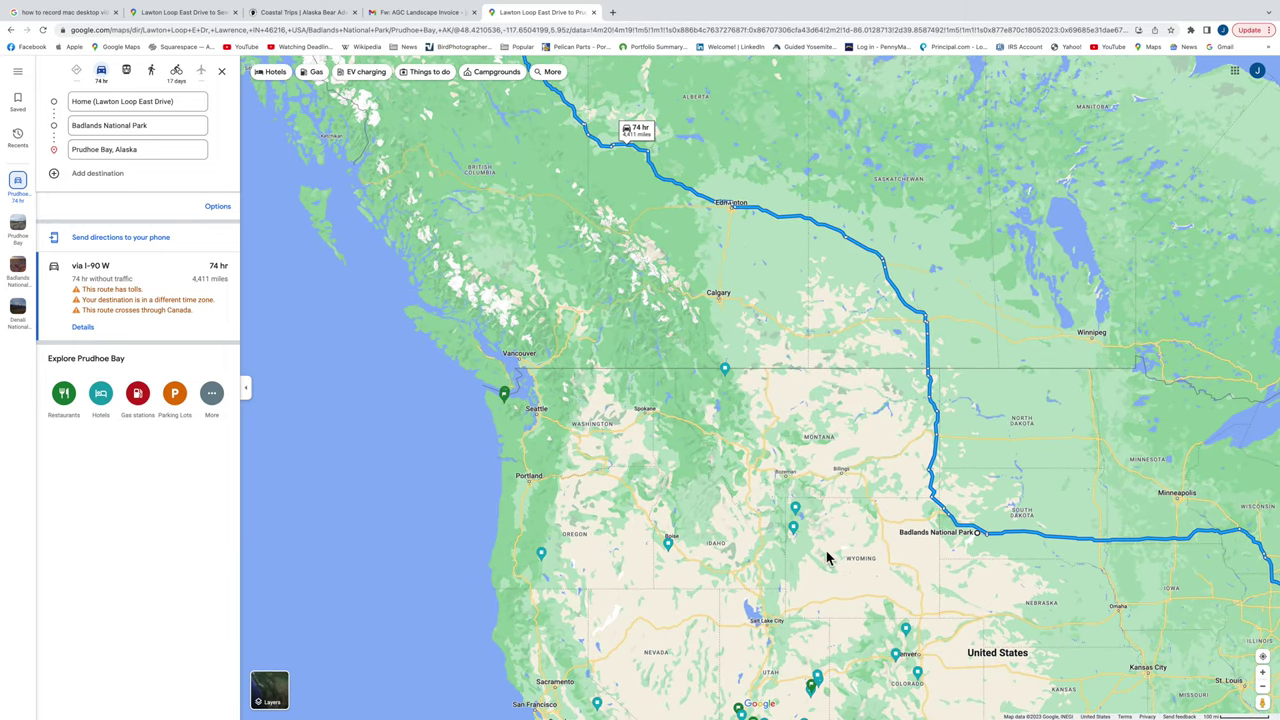
{"action": "scroll", "coordinate": [827, 530], "scroll_direction": "up", "scroll_amount": 1}
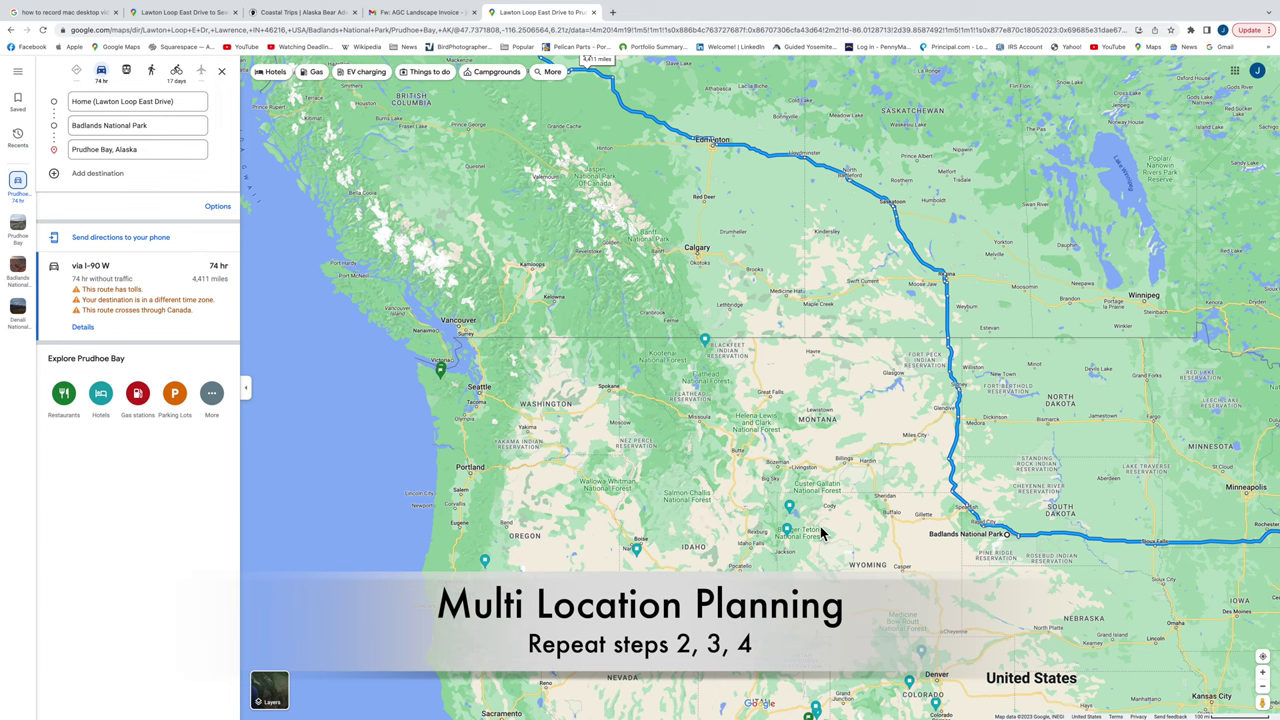
Insert Yellowstone National Park, WY before Prudhoe Bay, giving 80 hr and 4,659 miles.
{"action": "left_click", "coordinate": [108, 174]}
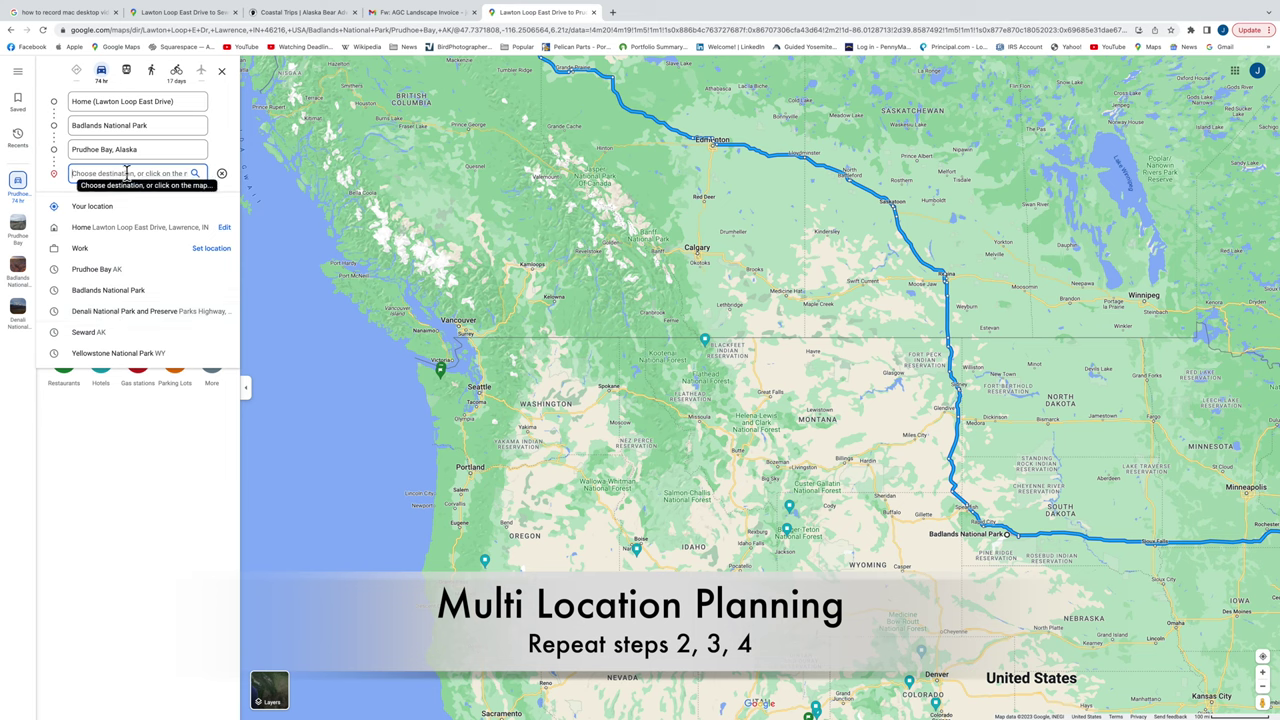
{"action": "left_click", "coordinate": [140, 357]}
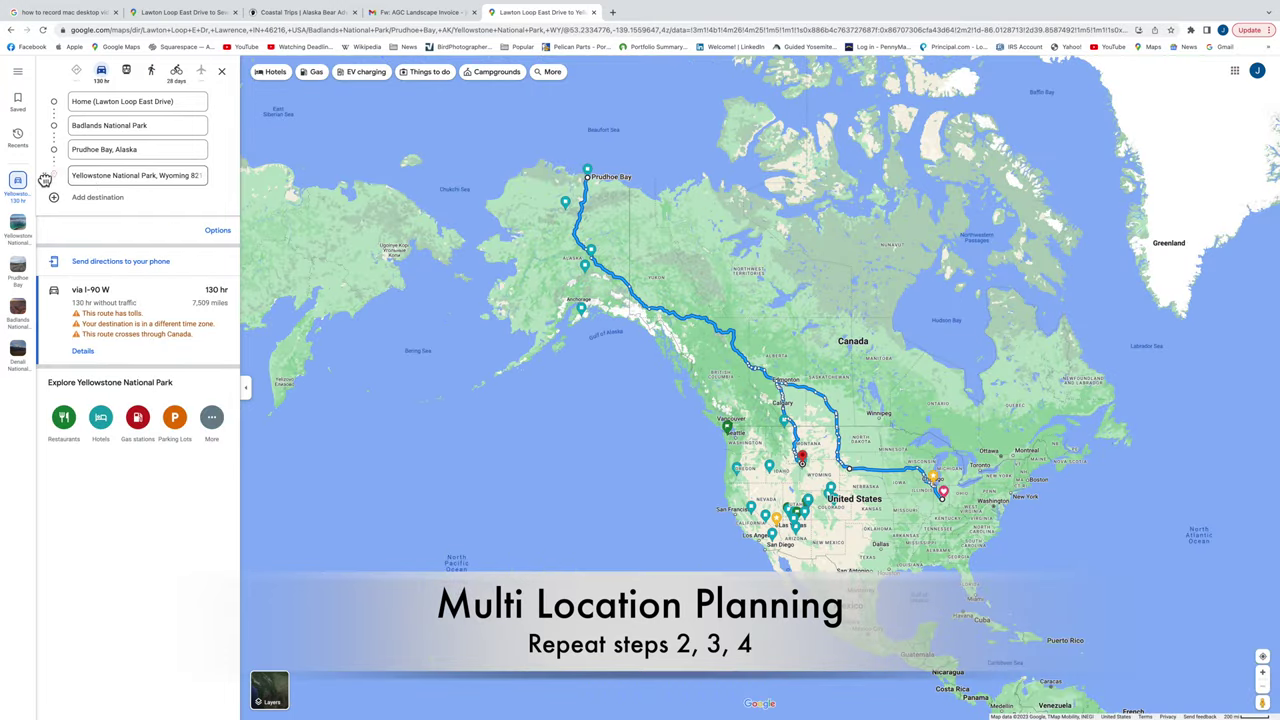
{"action": "left_click_drag", "start_coordinate": [45, 179], "coordinate": [48, 149]}
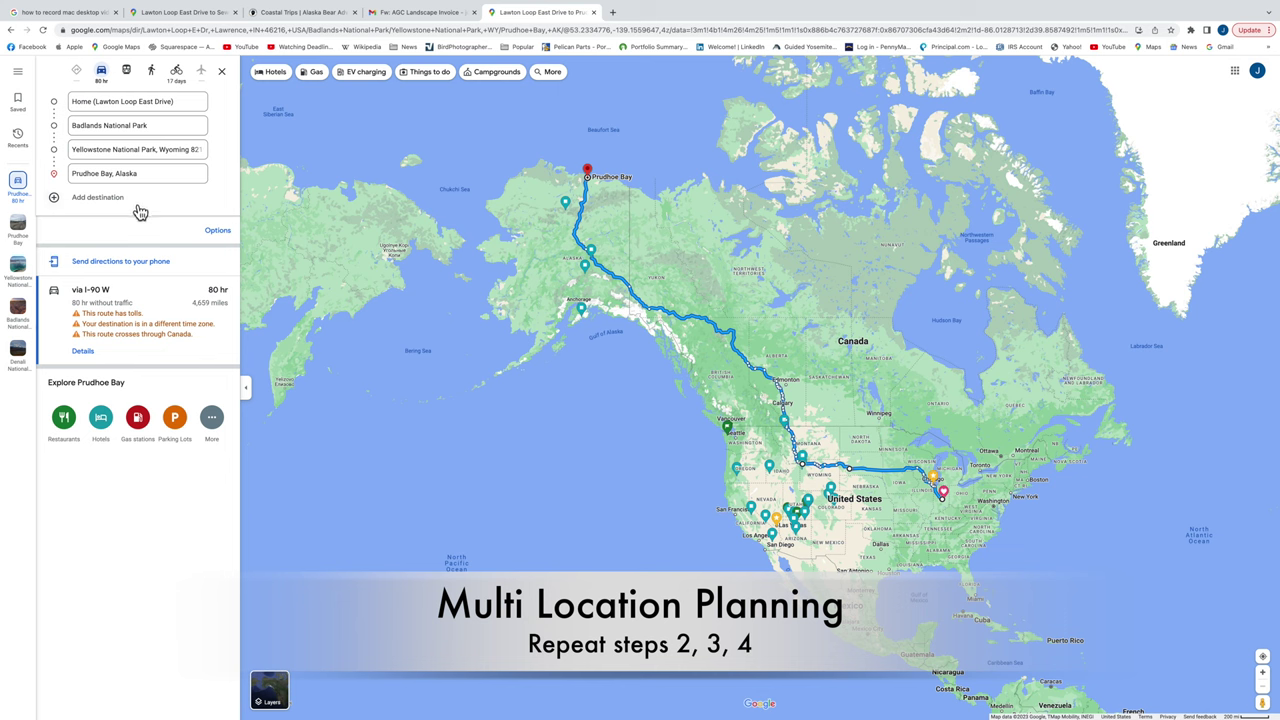
Add Jasper, AB, Canada before Prudhoe Bay (81 hr, 4,716 miles) and pan along the route.
{"action": "left_click", "coordinate": [55, 197]}
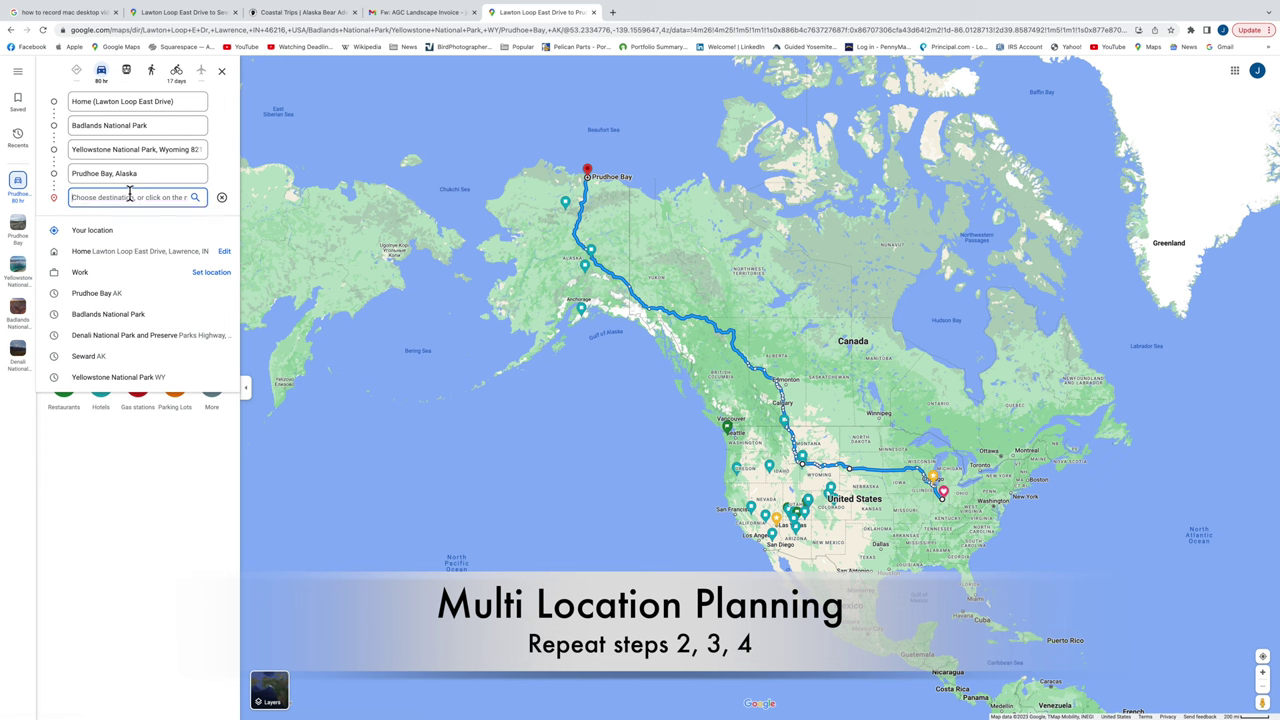
{"action": "type", "text": "jasp"}
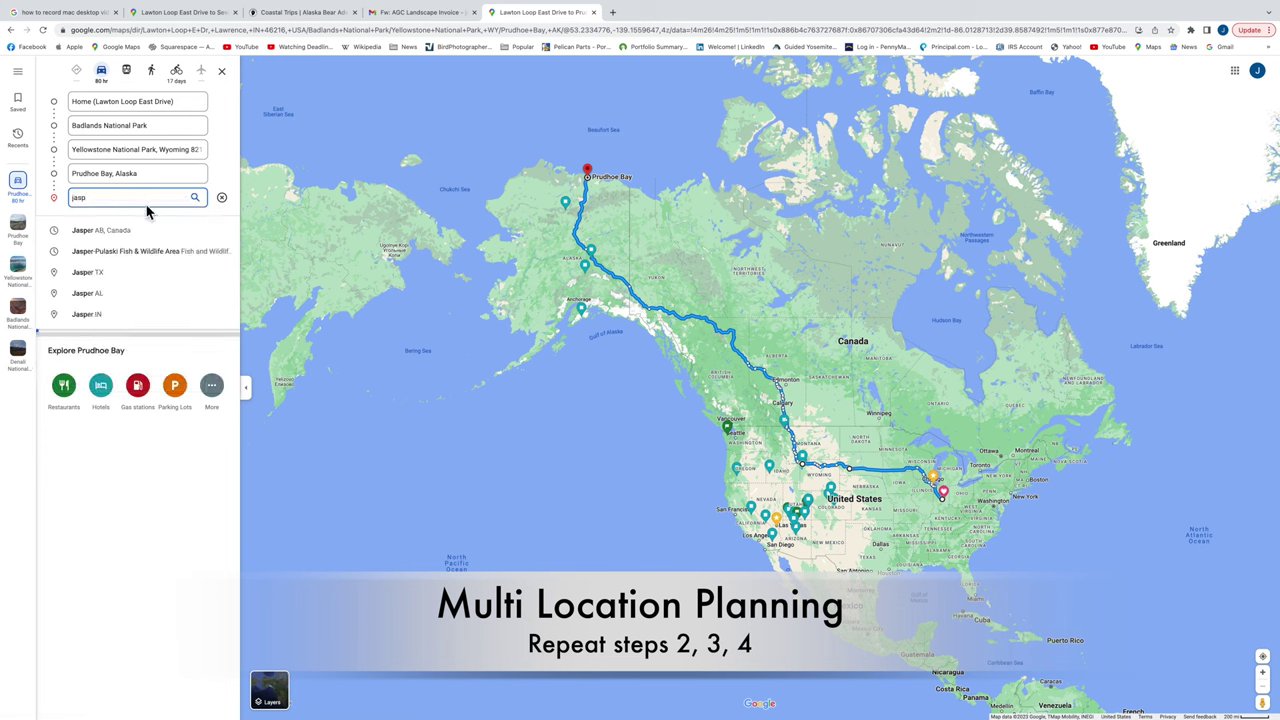
{"action": "left_click", "coordinate": [128, 230]}
{"action": "left_click_drag", "start_coordinate": [38, 197], "coordinate": [40, 173]}
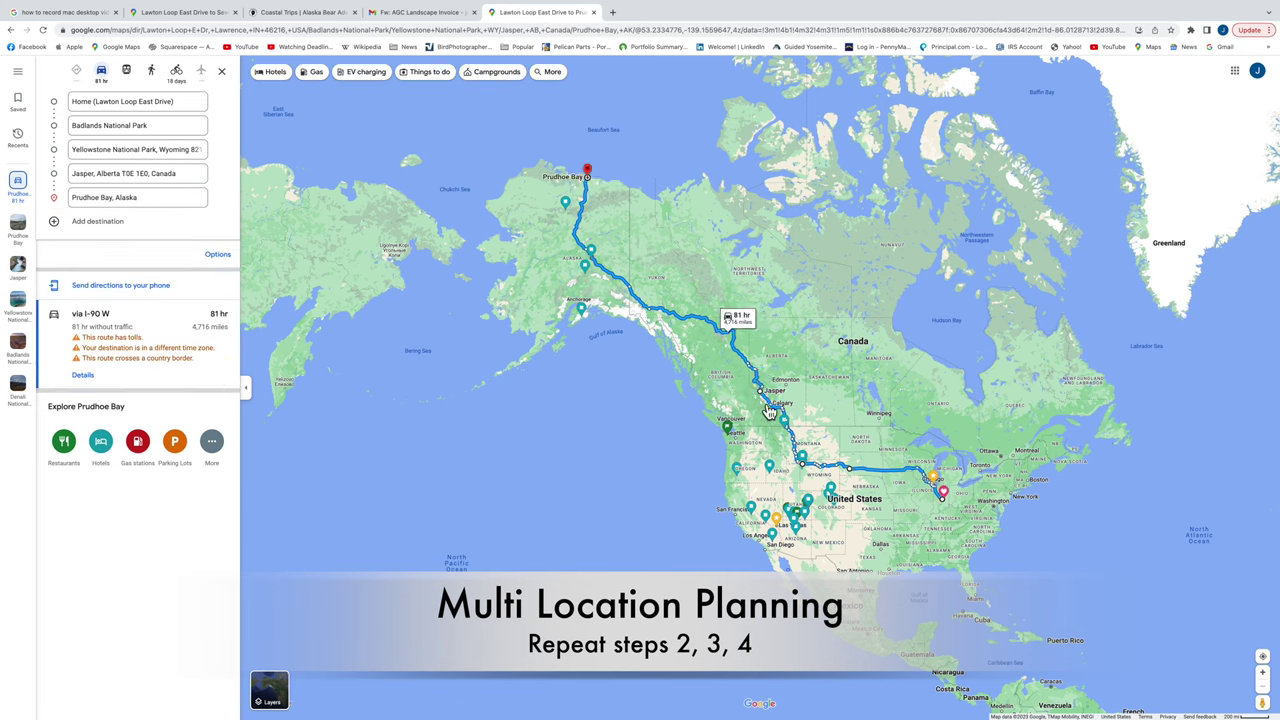
{"action": "scroll", "coordinate": [757, 418], "scroll_direction": "down", "scroll_amount": 5}
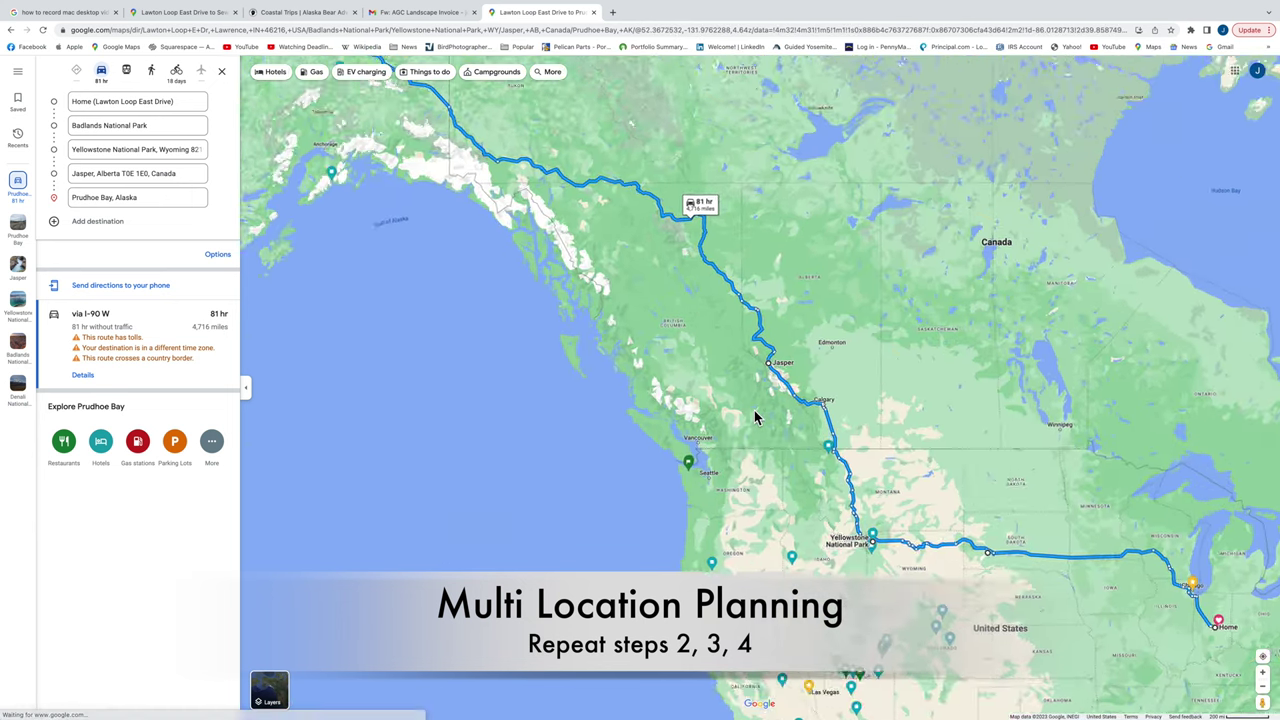
{"action": "left_click_drag", "start_coordinate": [754, 417], "coordinate": [513, 243]}
{"action": "left_click_drag", "start_coordinate": [860, 458], "coordinate": [686, 409]}
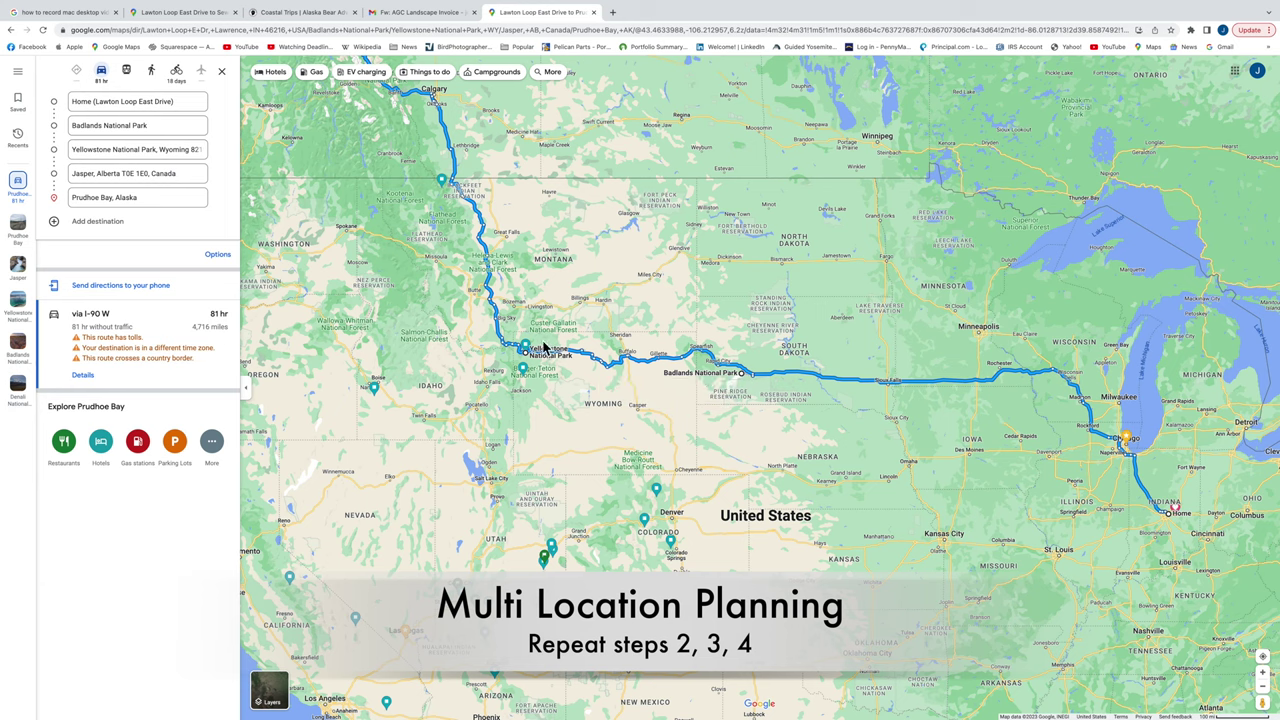
Pan along the route from Alberta through Yukon into Alaska and zoom out to Prudhoe Bay.
{"action": "mouse_move", "coordinate": [509, 360]}
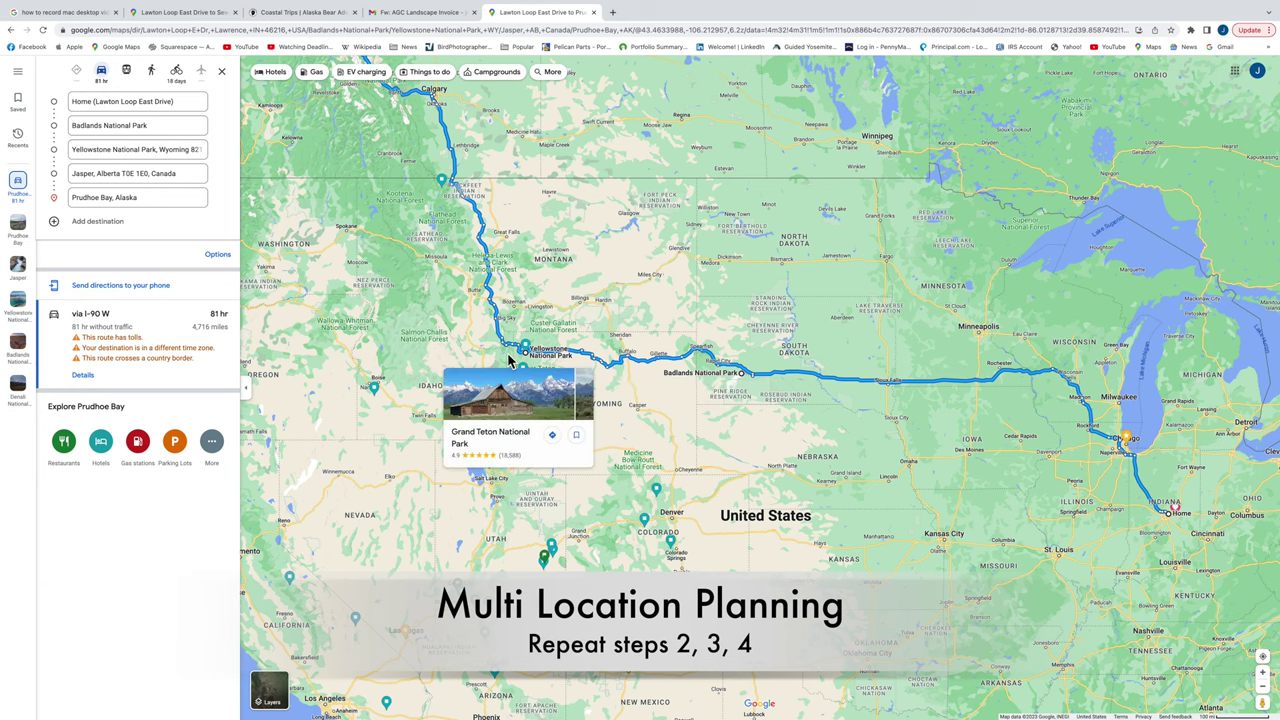
{"action": "left_click_drag", "start_coordinate": [417, 314], "coordinate": [629, 524]}
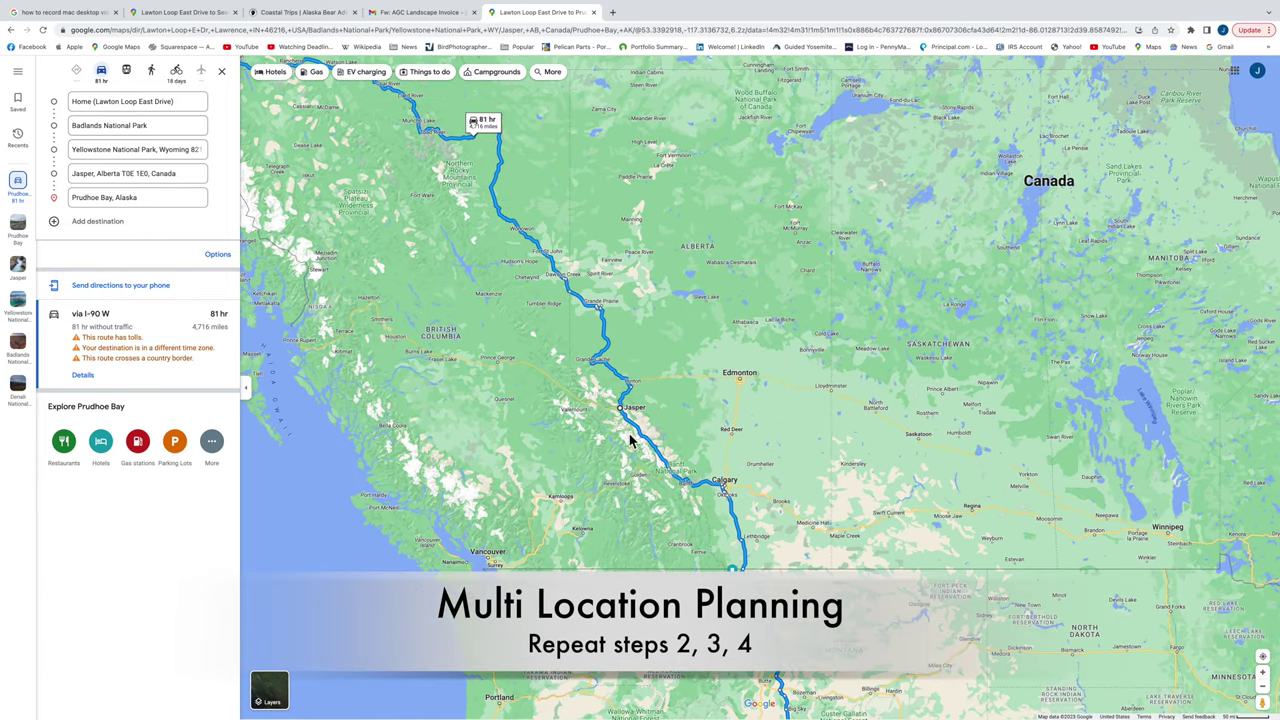
{"action": "left_click_drag", "start_coordinate": [515, 328], "coordinate": [660, 502]}
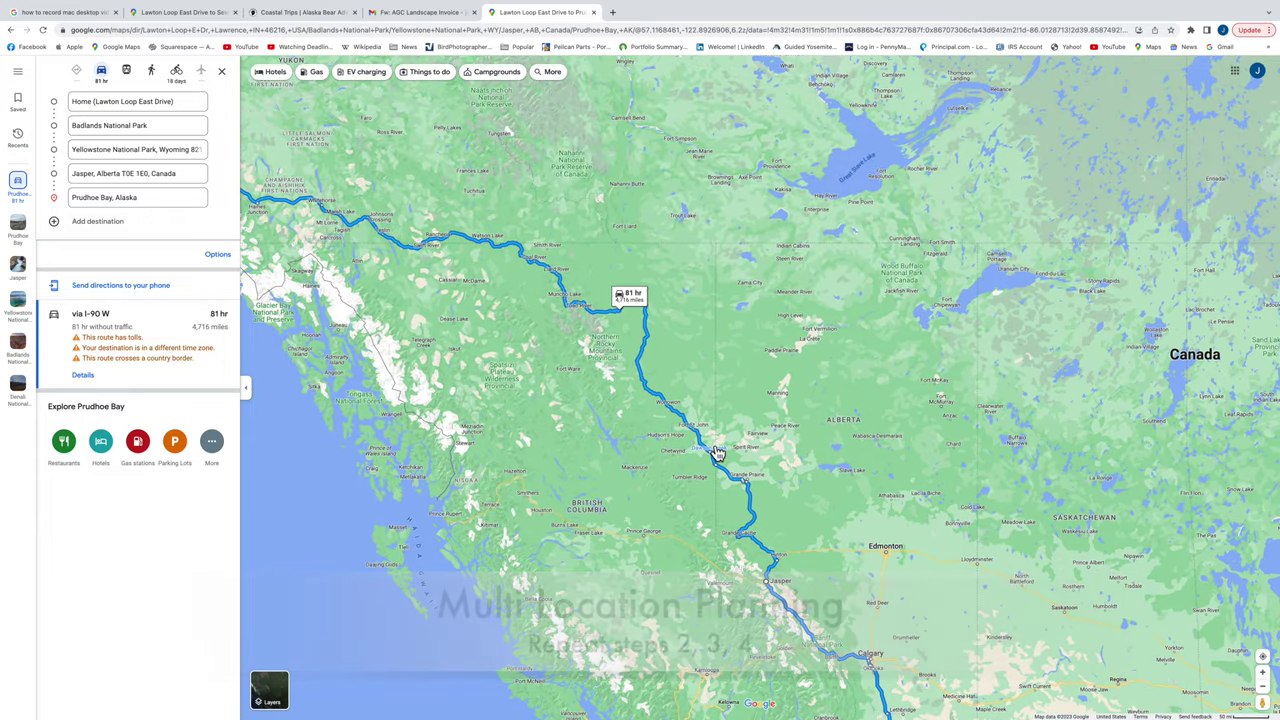
{"action": "mouse_move", "coordinate": [704, 447]}
{"action": "left_click_drag", "start_coordinate": [579, 384], "coordinate": [835, 487]}
{"action": "left_click_drag", "start_coordinate": [530, 383], "coordinate": [780, 523]}
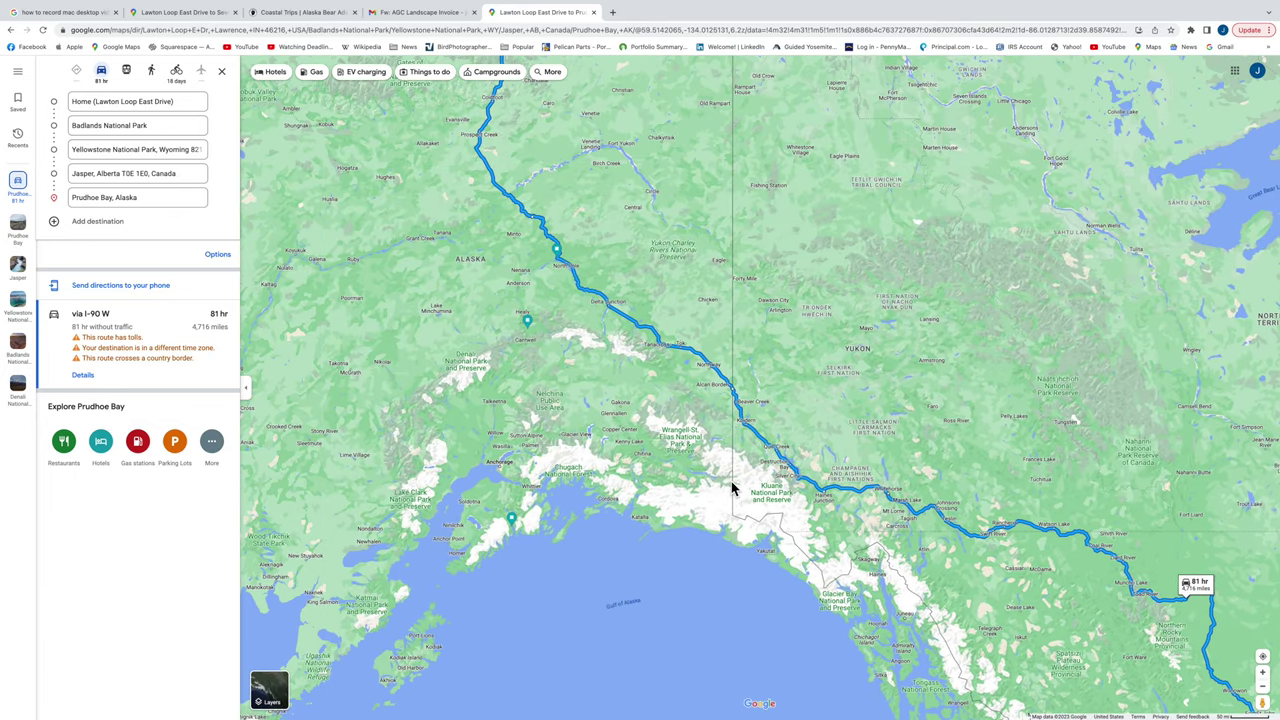
{"action": "left_click_drag", "start_coordinate": [566, 411], "coordinate": [670, 529]}
{"action": "scroll", "coordinate": [670, 530], "scroll_direction": "down", "scroll_amount": 3}
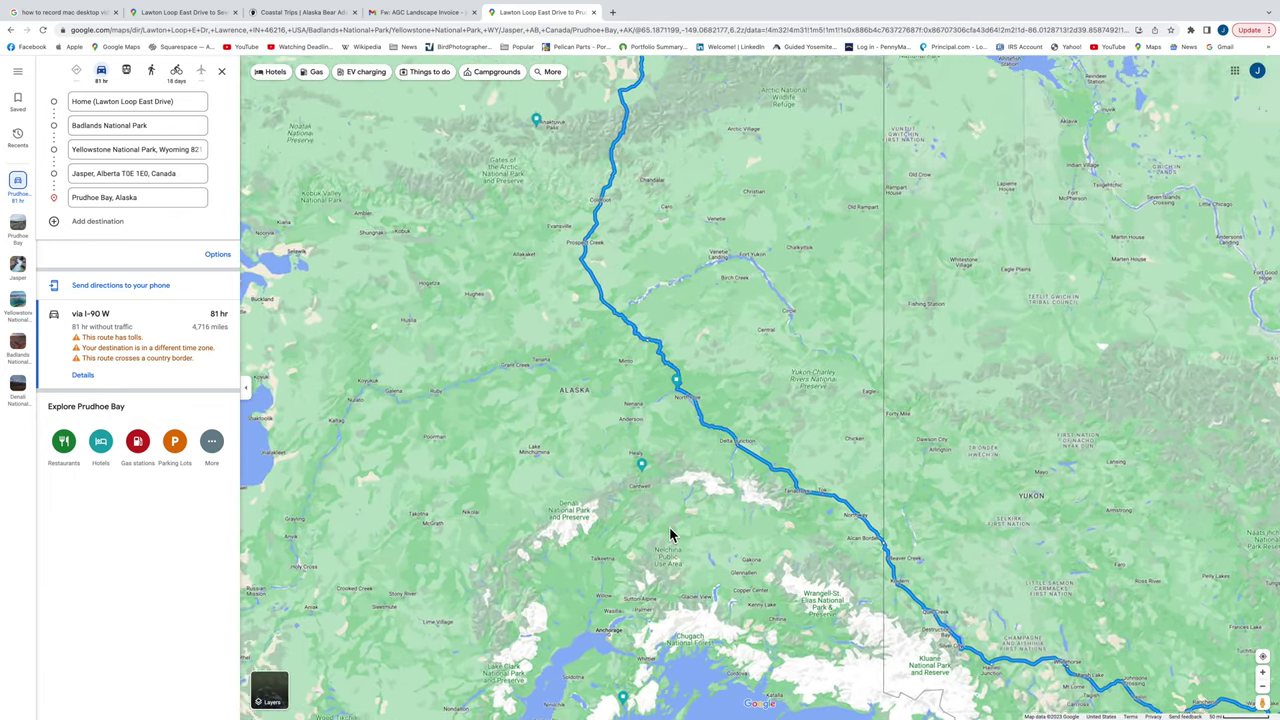
{"action": "scroll", "coordinate": [670, 535], "scroll_direction": "down", "scroll_amount": 1}
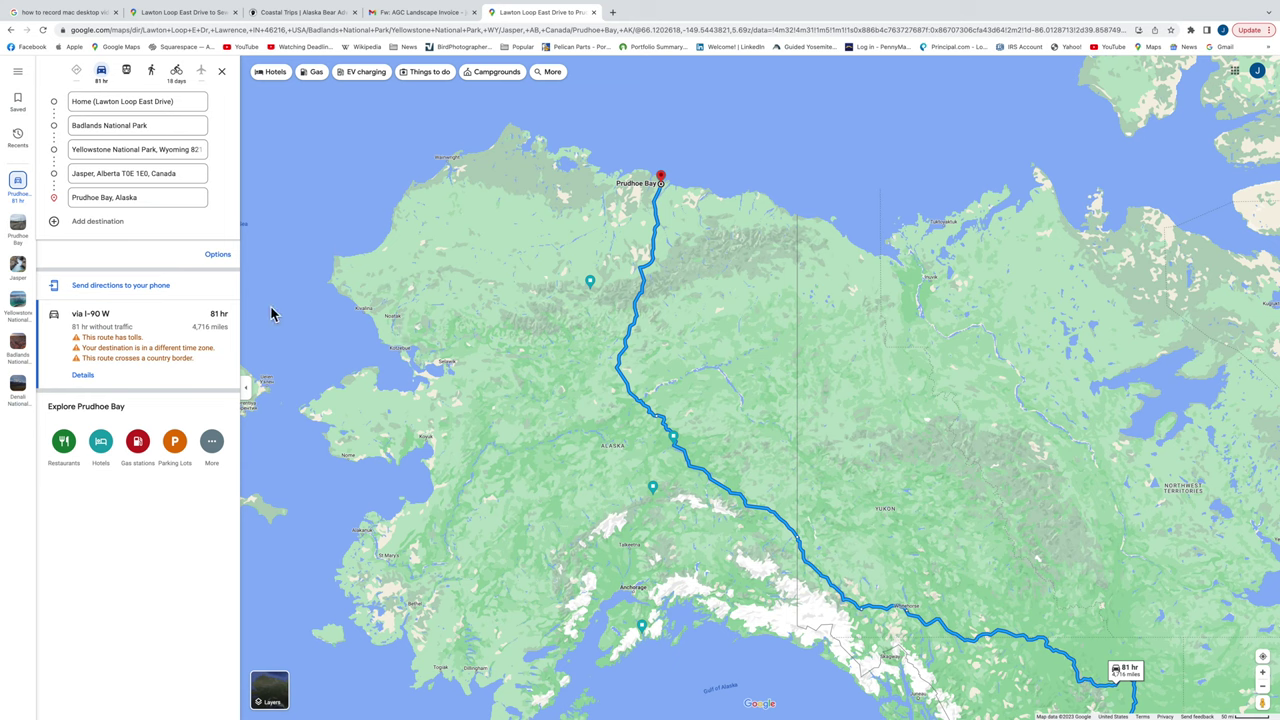
Add Denali National Park and Preserve as a stop after Prudhoe Bay.
{"action": "left_click", "coordinate": [62, 224]}
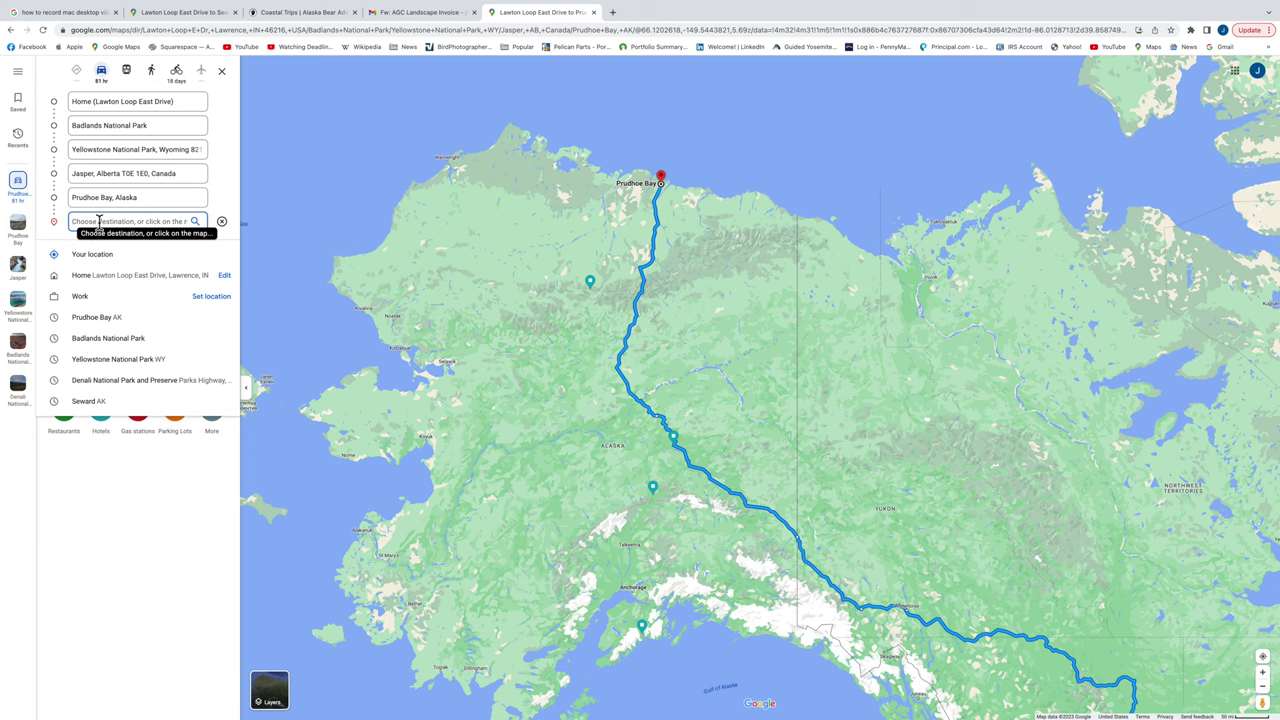
{"action": "type", "text": "denali"}
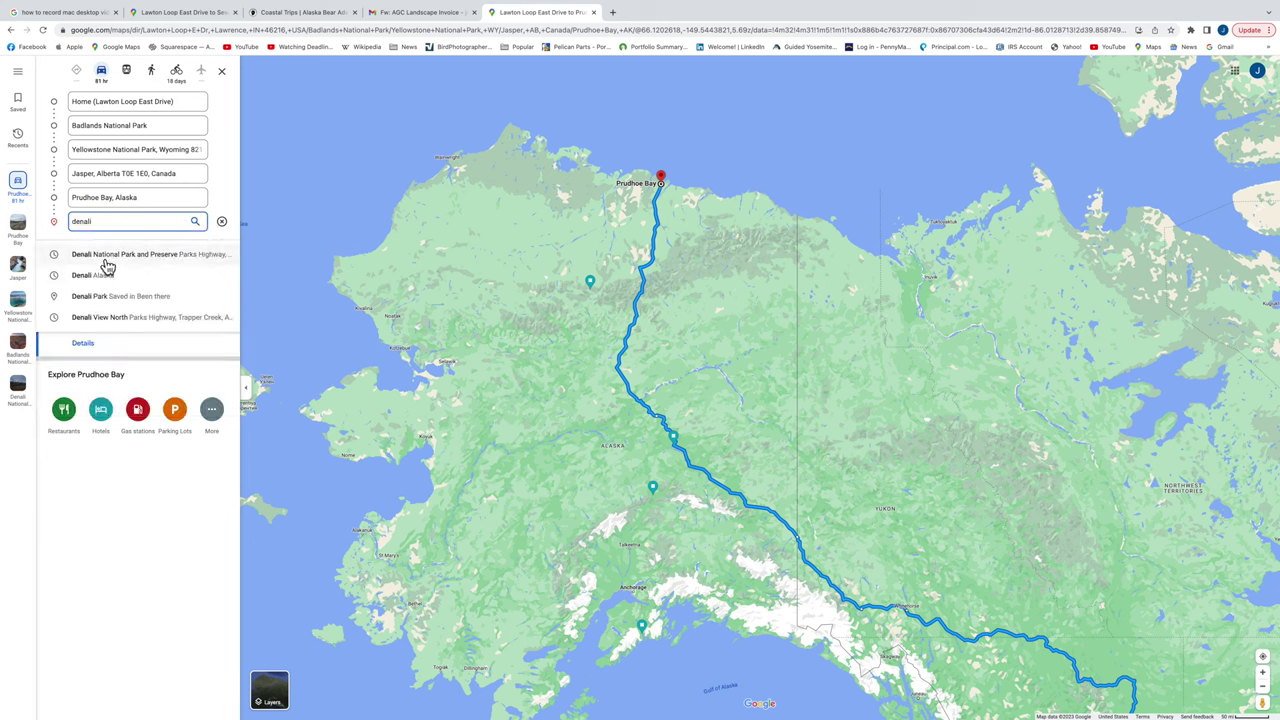
{"action": "left_click", "coordinate": [107, 254]}
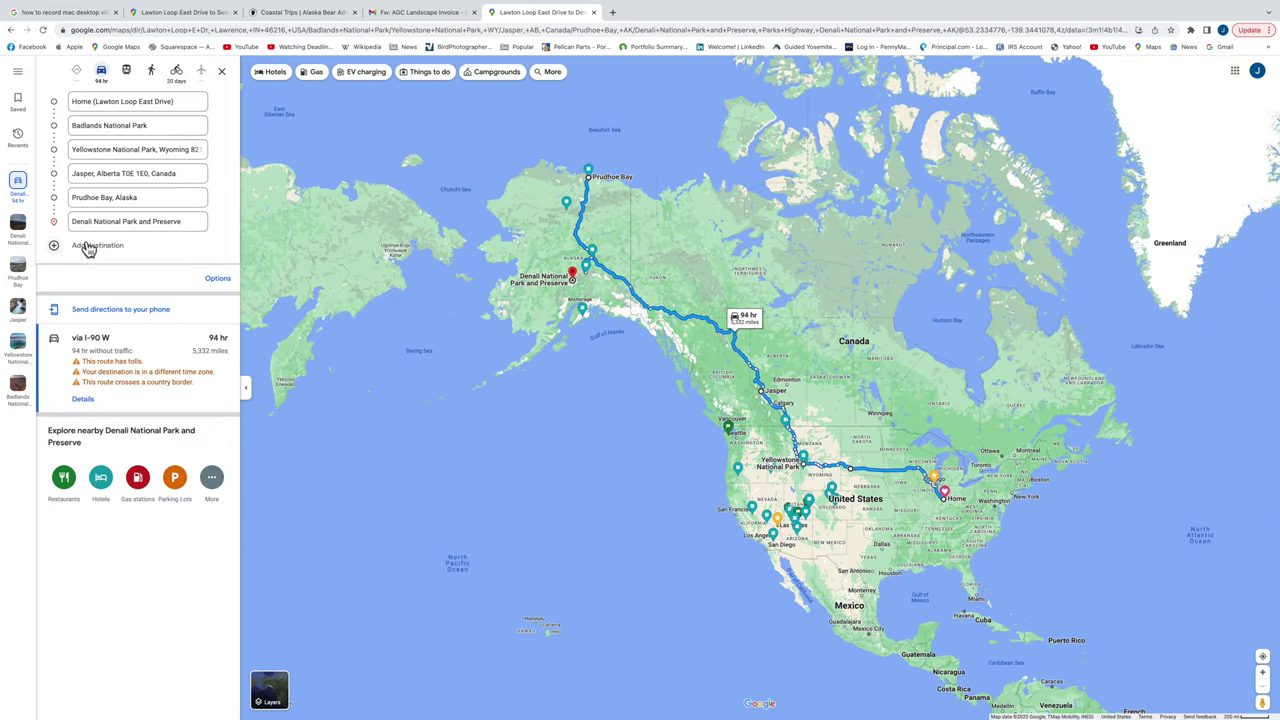
Add Seward as the final destination, bringing the route to 100 hr, 5,693 miles.
{"action": "left_click", "coordinate": [88, 245]}
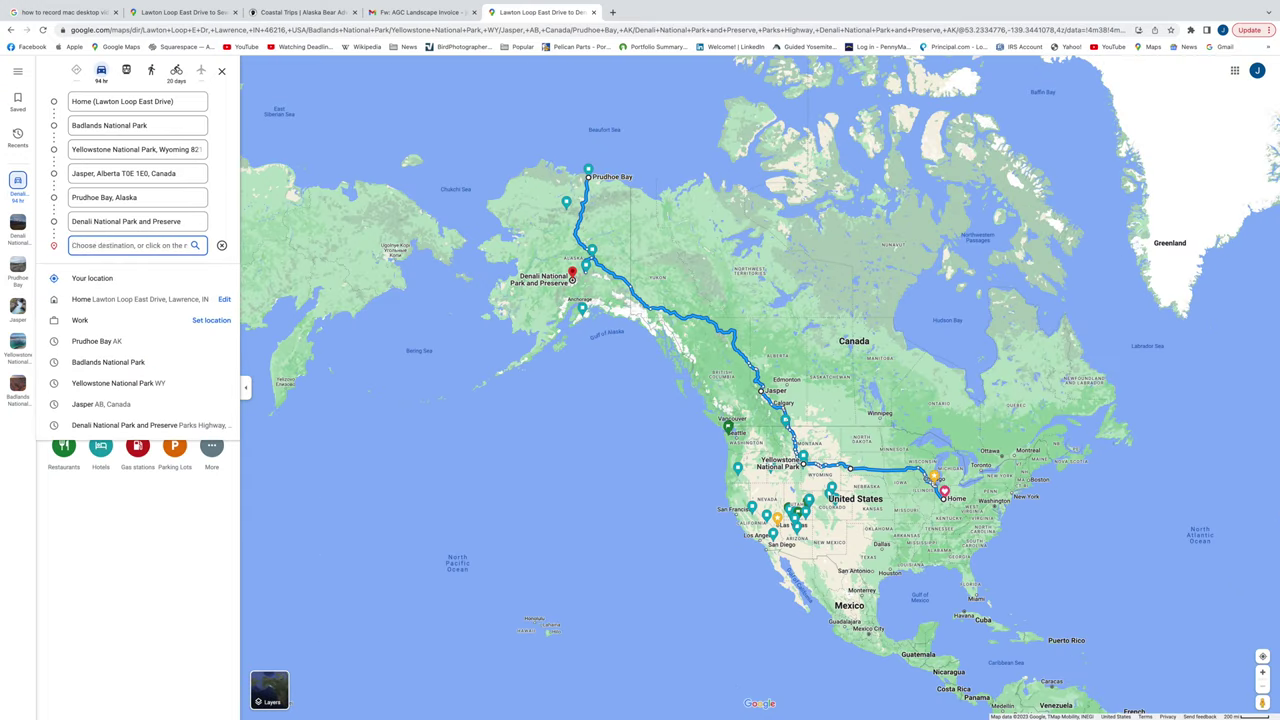
{"action": "type", "text": "sewar"}
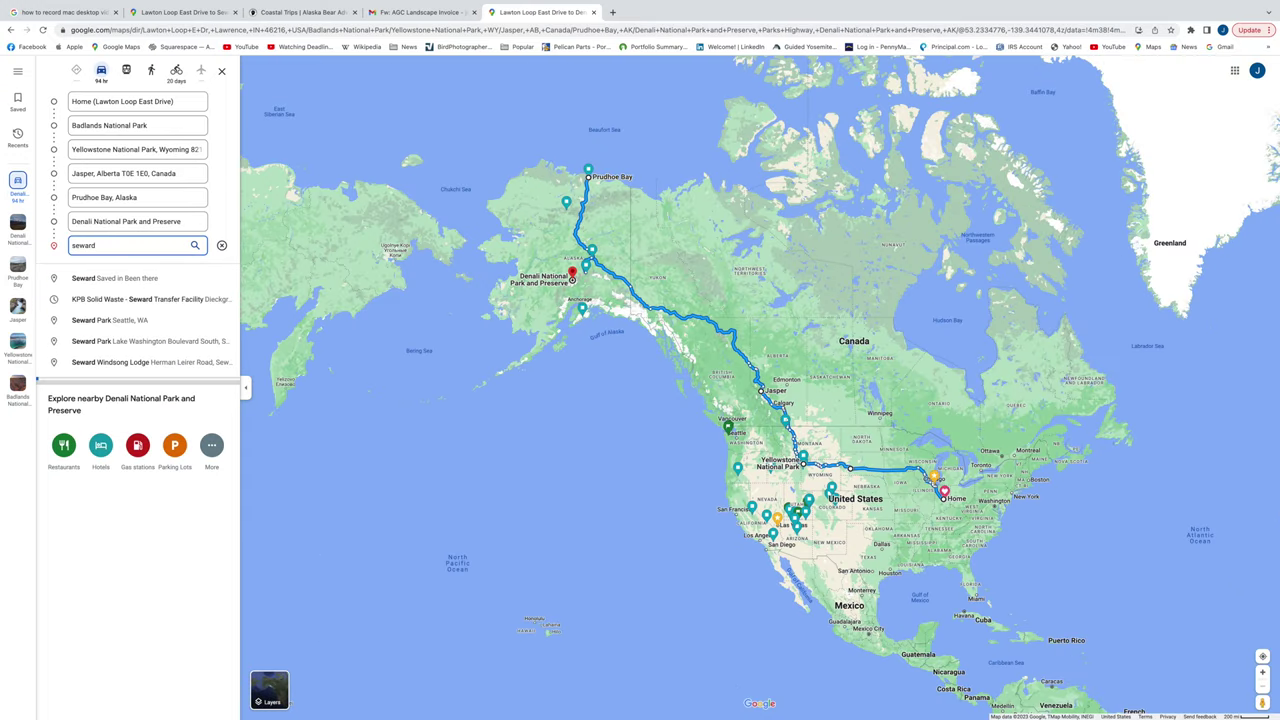
{"action": "type", "text": "d"}
{"action": "key", "text": "Return"}
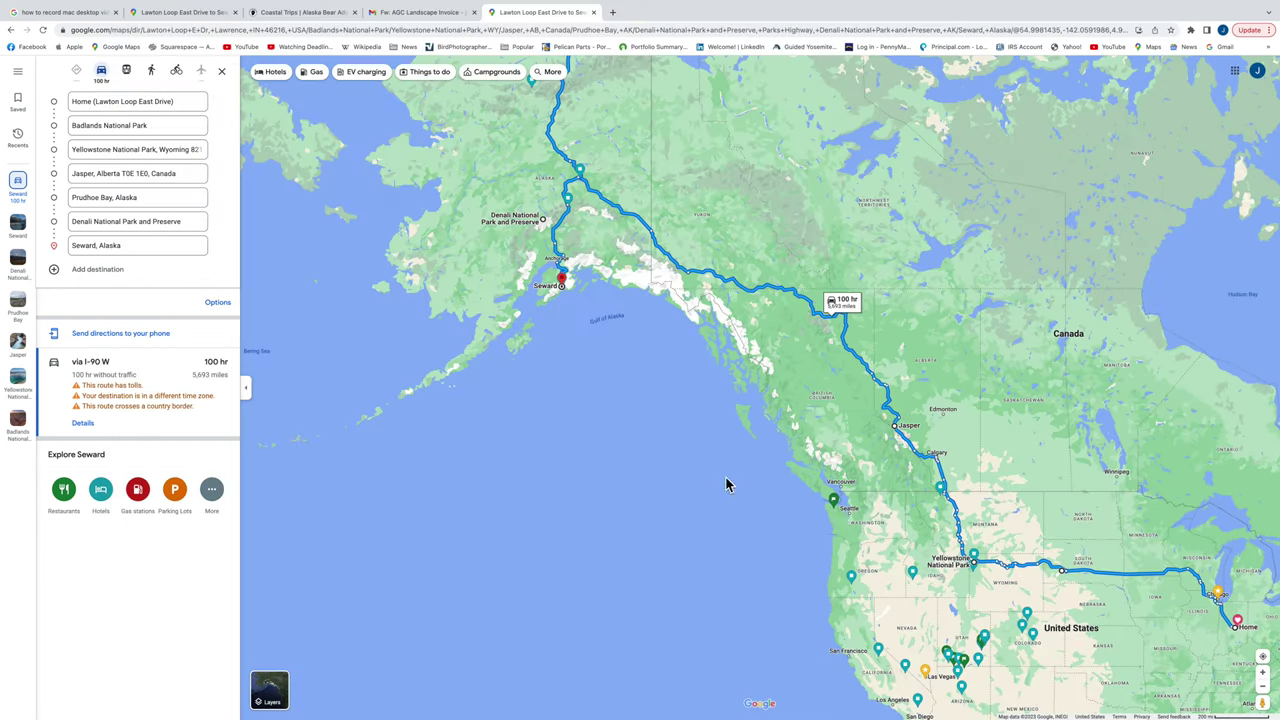
{"action": "scroll", "coordinate": [841, 521], "scroll_direction": "up", "scroll_amount": 3}
{"action": "scroll", "coordinate": [841, 521], "scroll_direction": "up", "scroll_amount": 5}
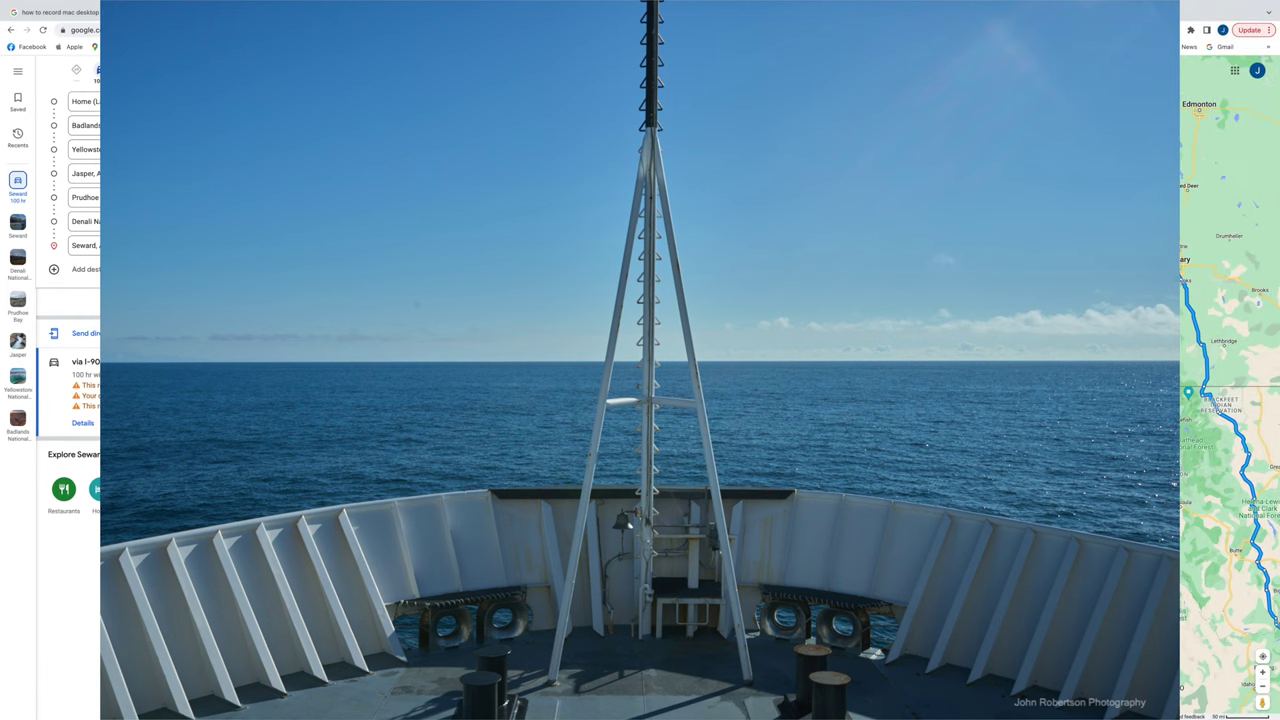
{"action": "scroll", "coordinate": [728, 435], "scroll_direction": "down", "scroll_amount": 3}
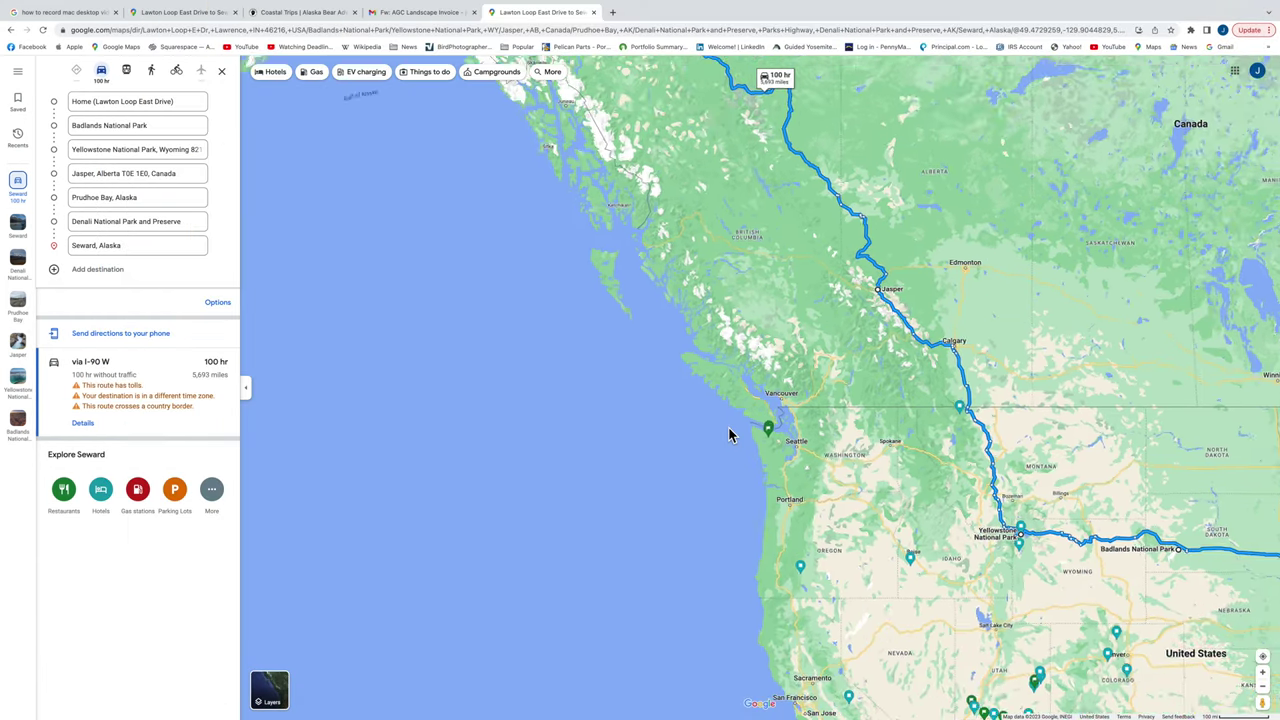
{"action": "scroll", "coordinate": [728, 435], "scroll_direction": "down", "scroll_amount": 1}
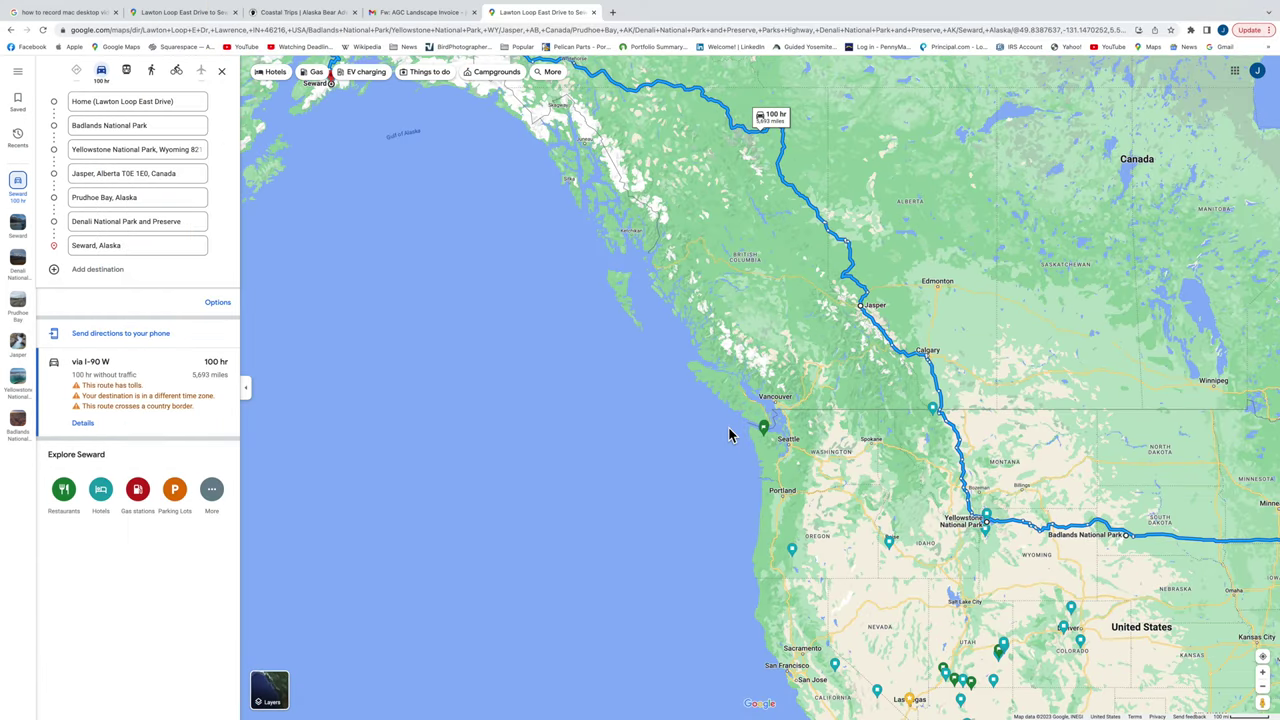
{"action": "scroll", "coordinate": [713, 438], "scroll_direction": "down", "scroll_amount": 1}
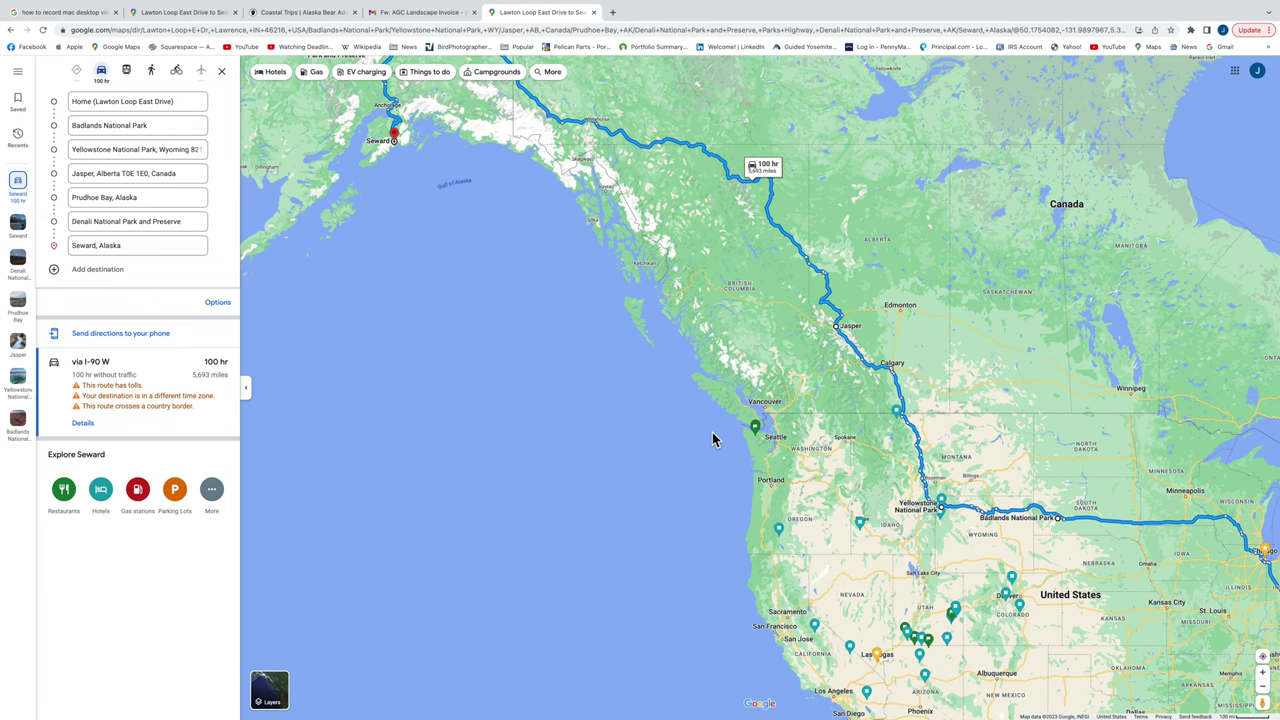
{"action": "scroll", "coordinate": [626, 506], "scroll_direction": "up", "scroll_amount": 3}
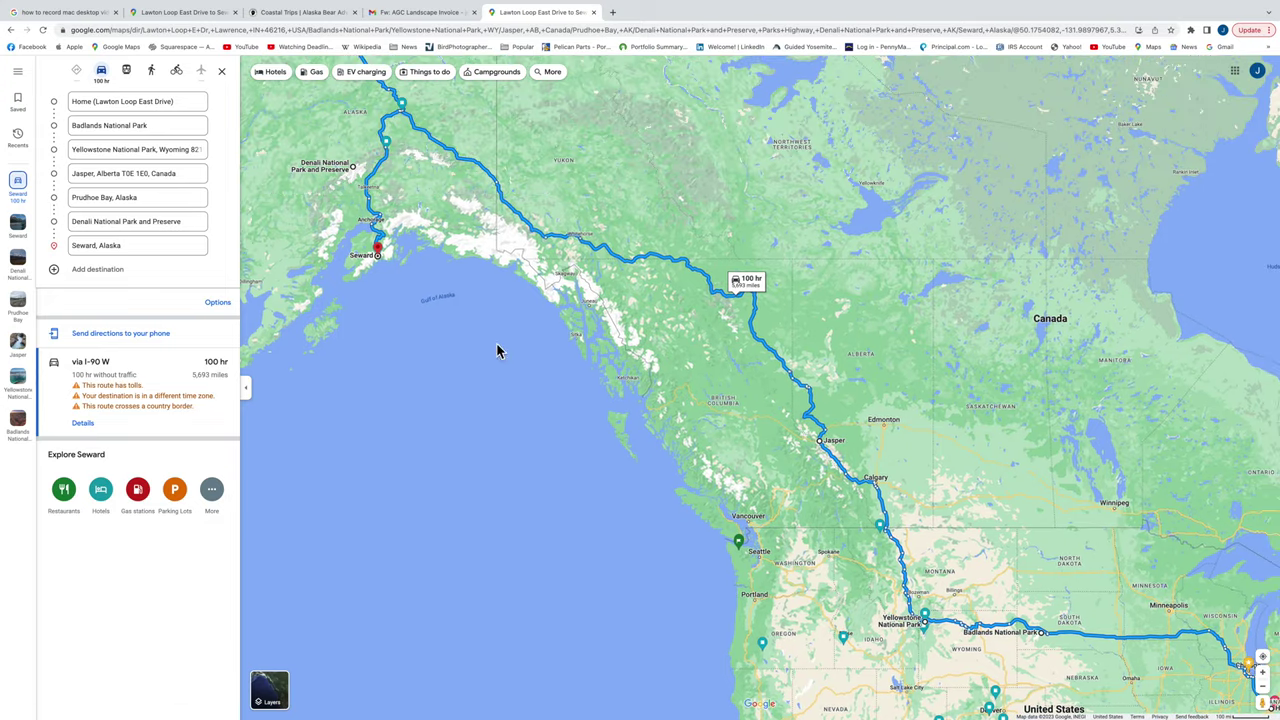